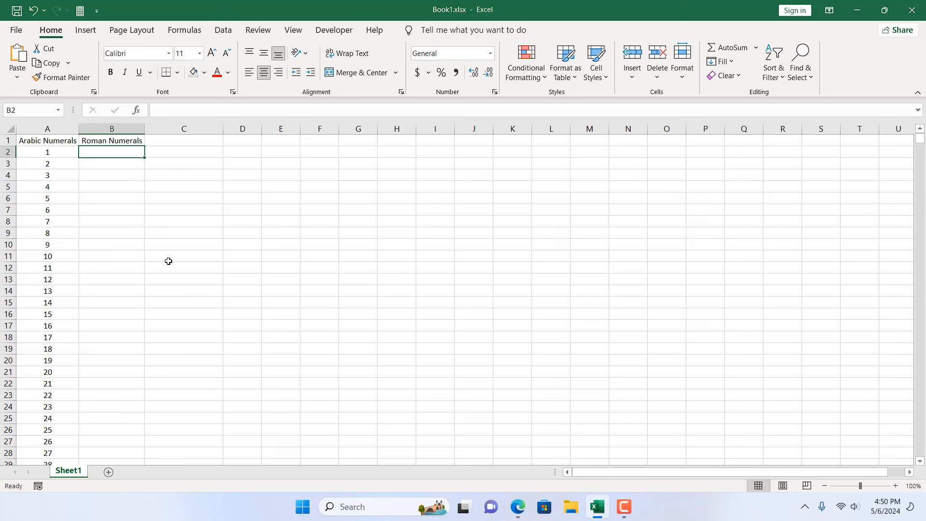
# Step: Start a ROMAN formula in cell B2 with A2 as its number argument
pyautogui.write('=')
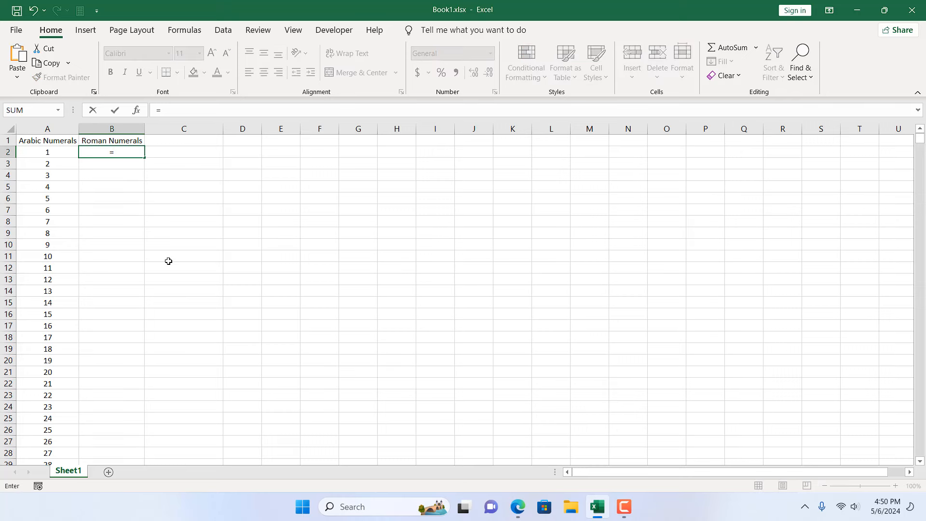
pyautogui.write('roman')
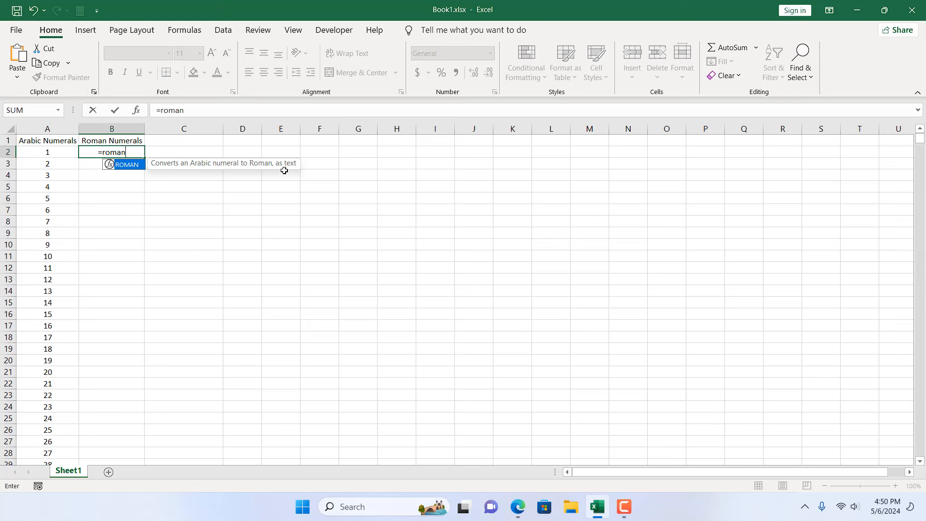
pyautogui.doubleClick(126, 165)
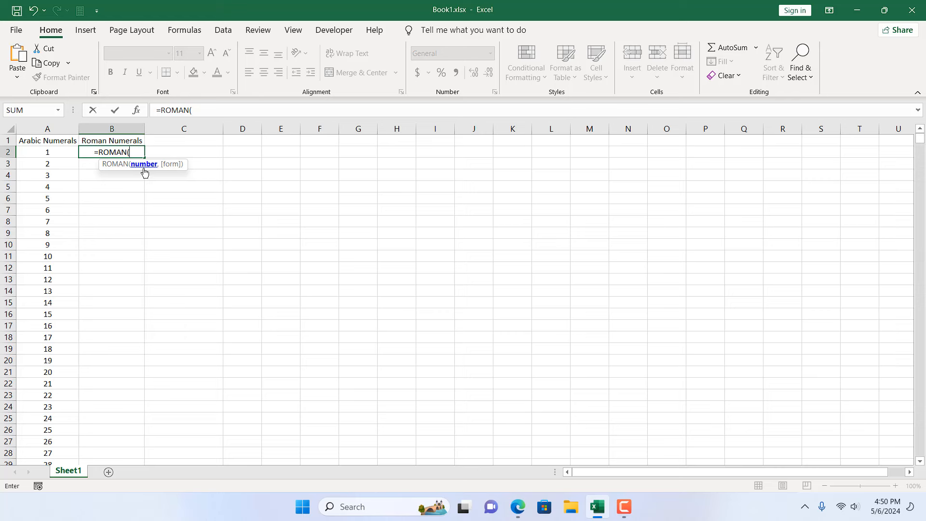
pyautogui.click(57, 153)
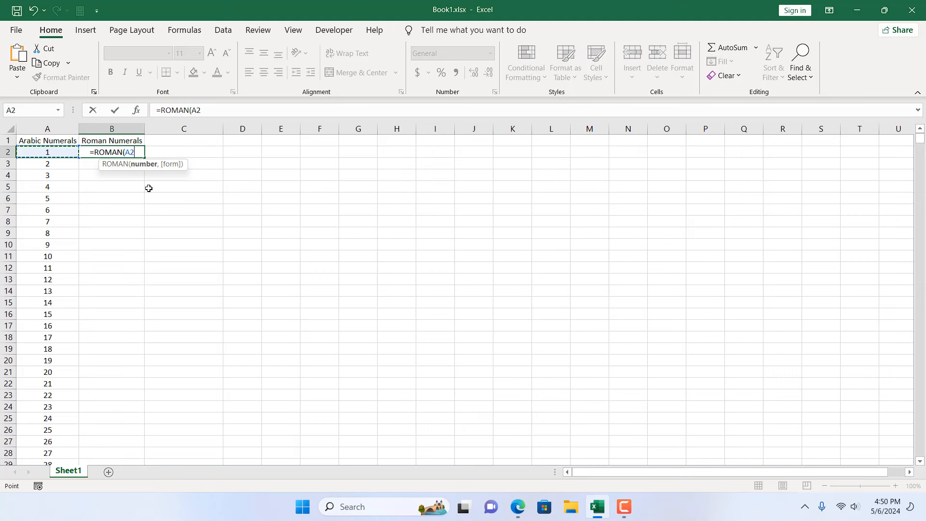
pyautogui.write(',')
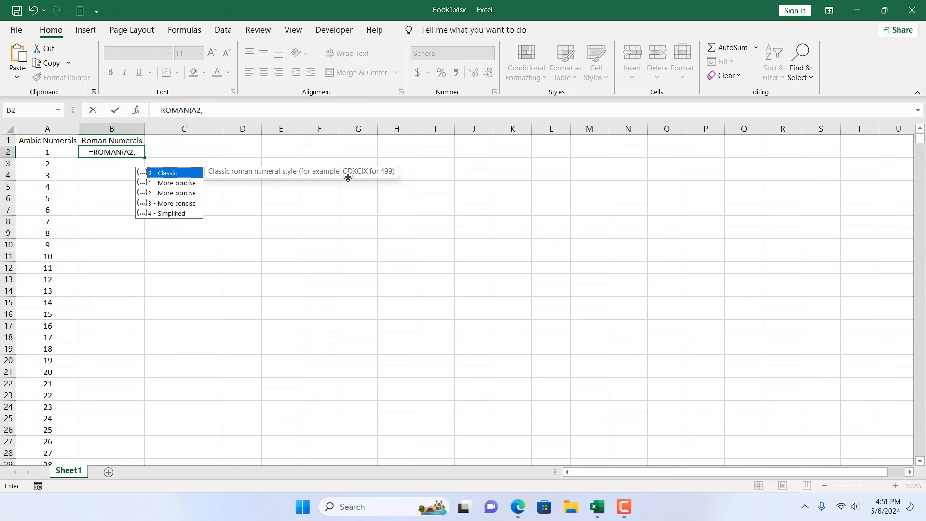
# Step: Look through the available form styles and complete the B2 formula with 0 - Classic, giving =ROMAN(A2,0)
pyautogui.click(166, 187)
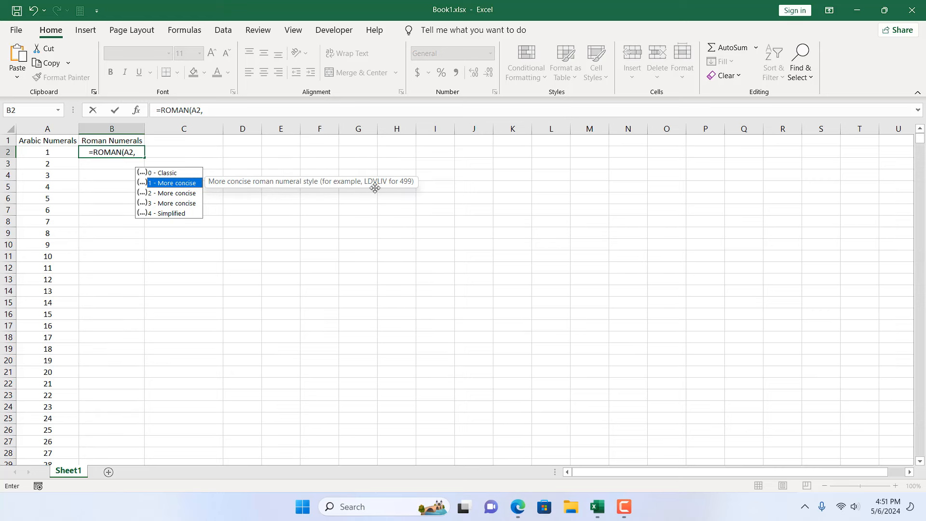
pyautogui.click(175, 195)
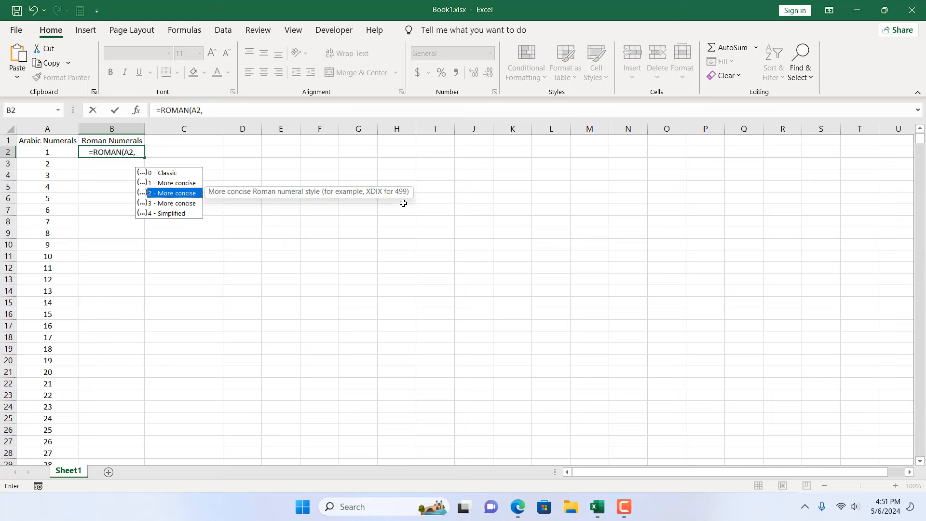
pyautogui.click(181, 206)
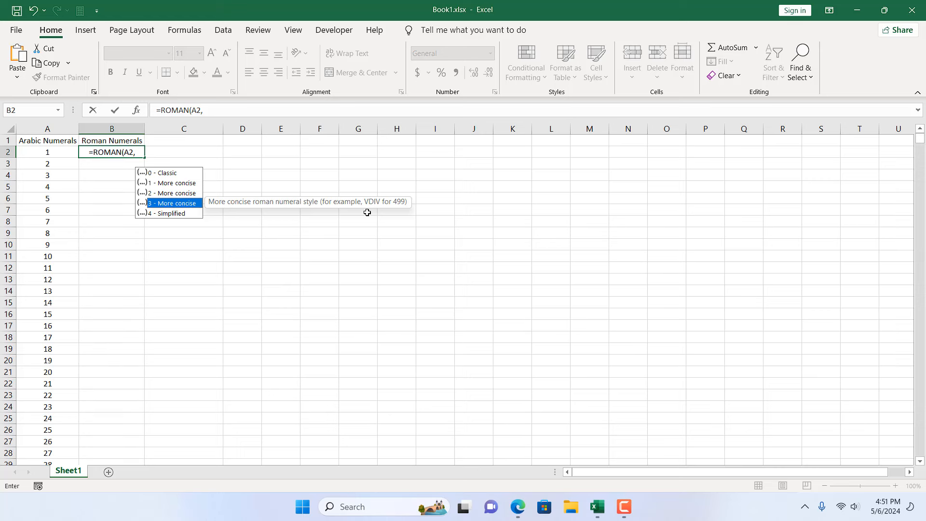
pyautogui.click(164, 215)
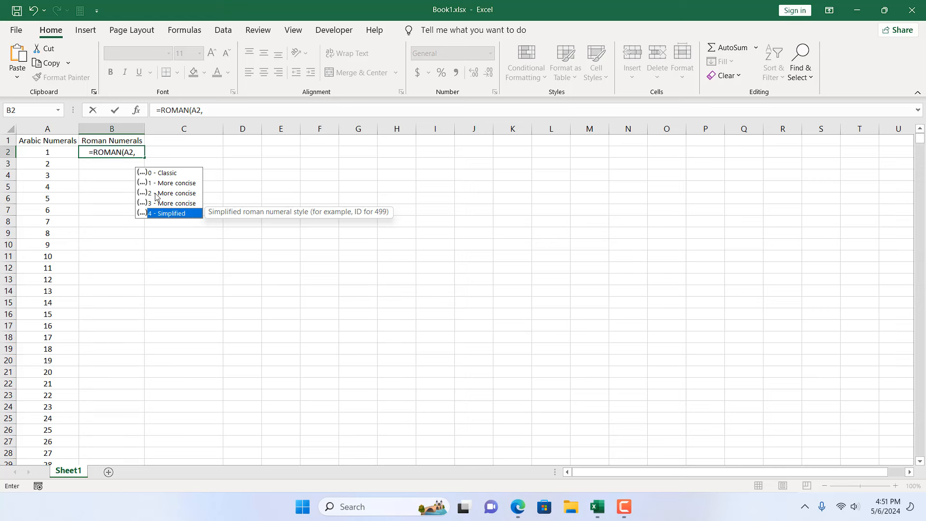
pyautogui.click(178, 175)
pyautogui.click(178, 175)
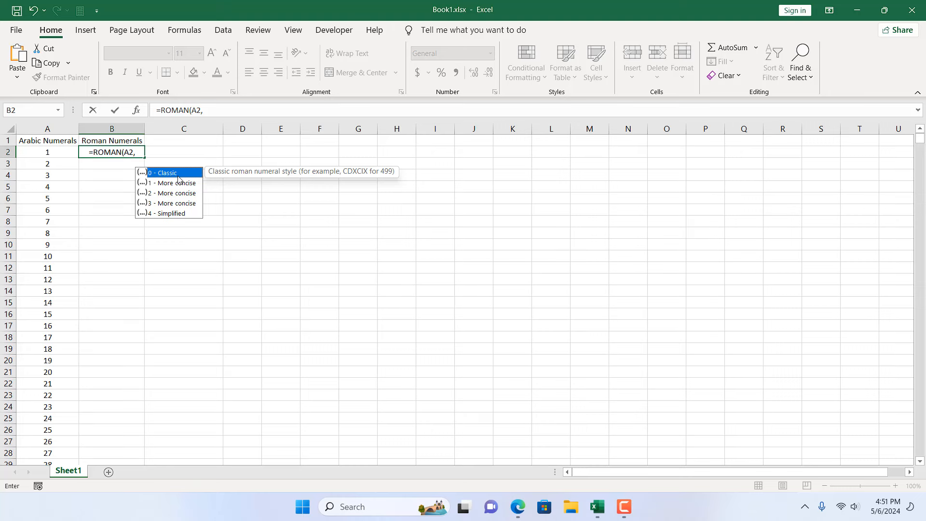
pyautogui.doubleClick(178, 175)
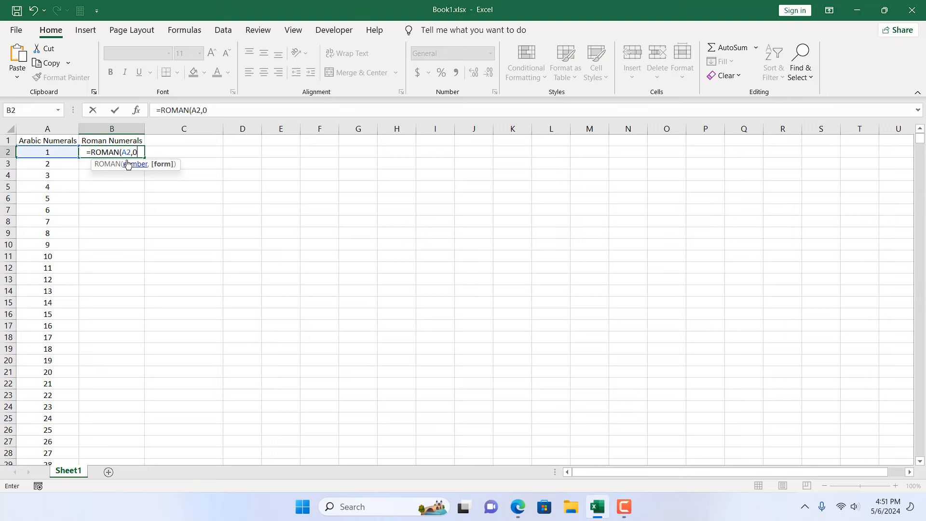
pyautogui.write(')')
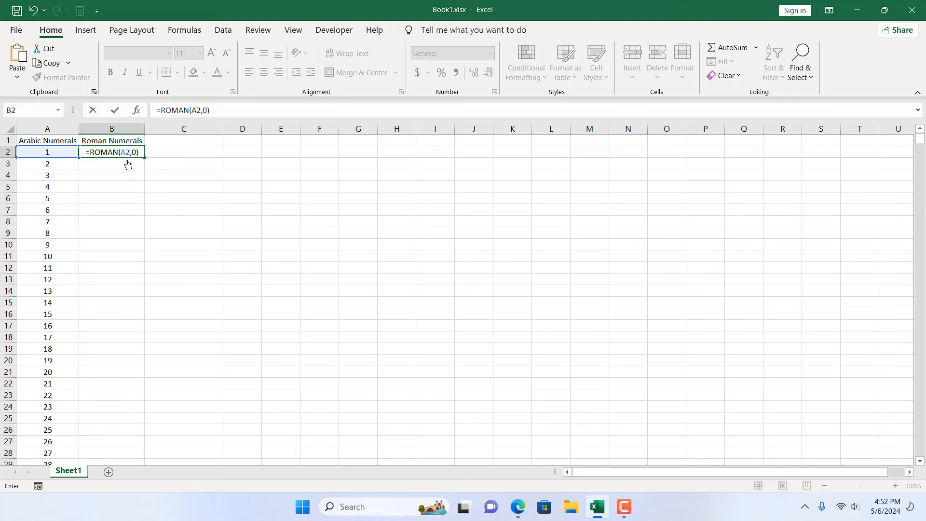
pyautogui.press('Return')
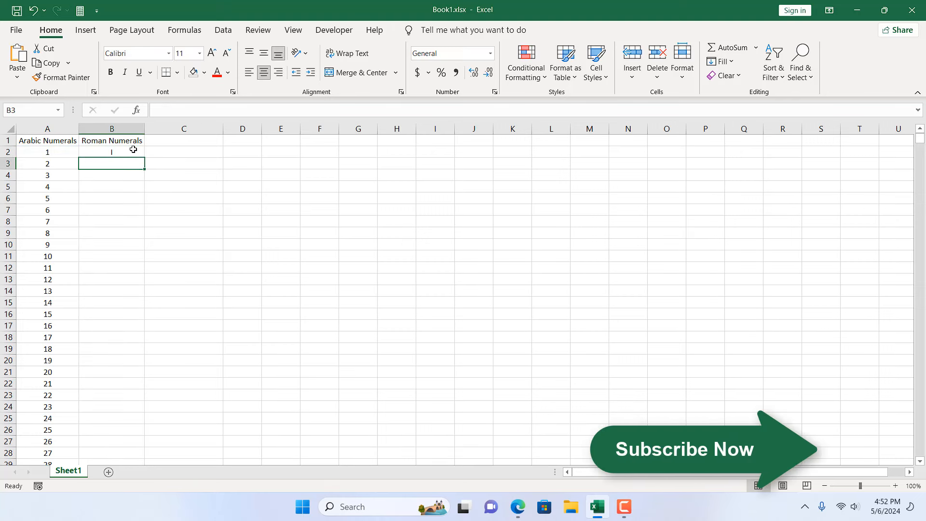
# Step: Fill the B2 formula down column B alongside all the Arabic numerals
pyautogui.click(133, 149)
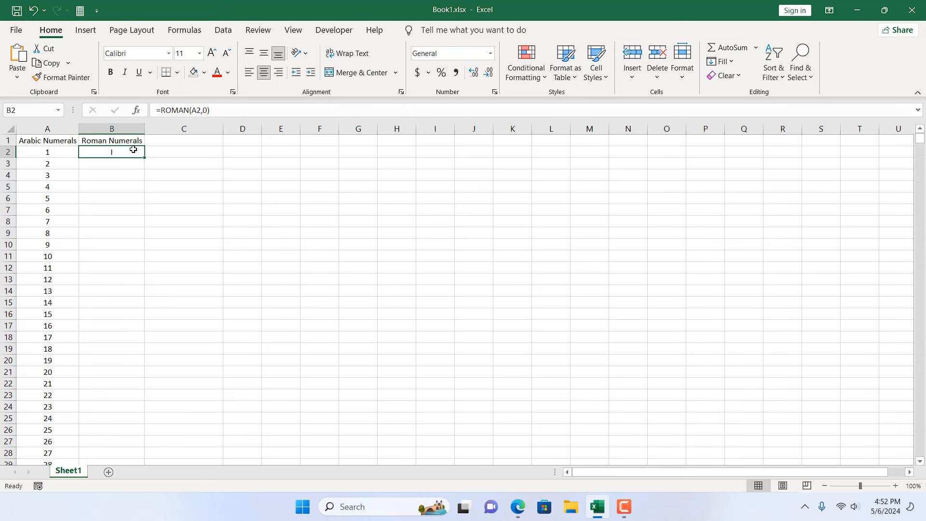
pyautogui.doubleClick(146, 159)
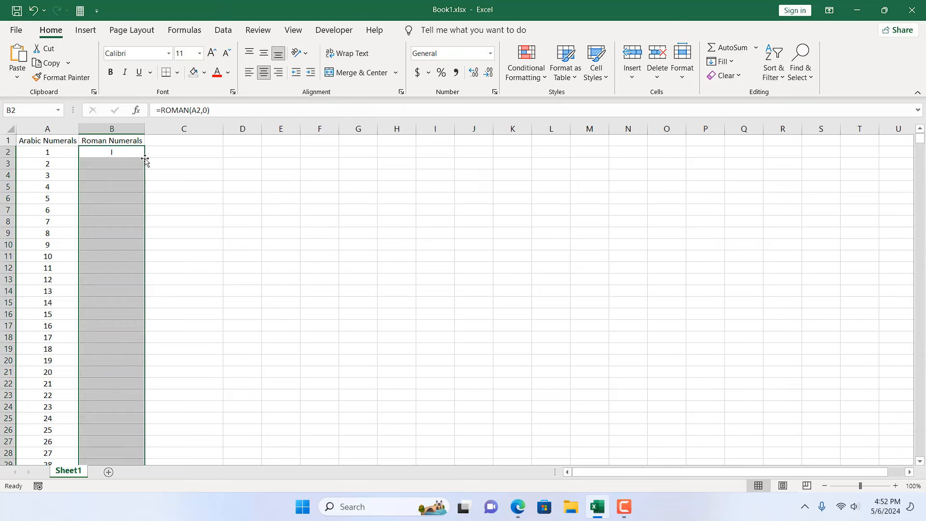
pyautogui.scroll(-20, 145, 160)
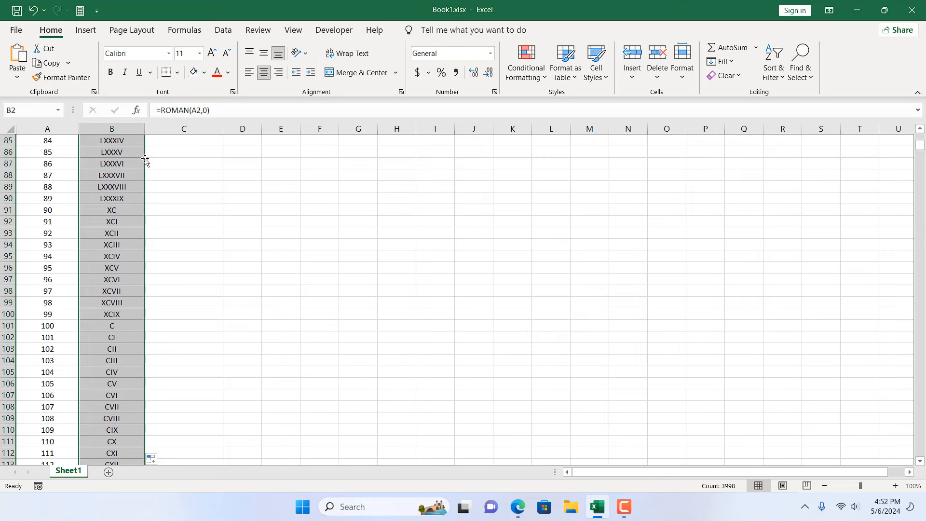
pyautogui.scroll(-20, 145, 161)
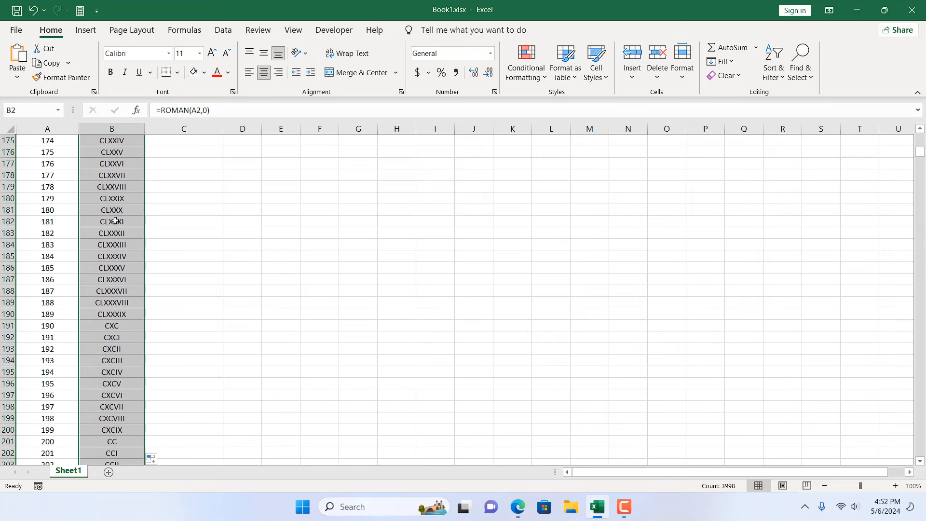
# Step: Check the converted numerals further down the list, comparing both columns in row 185 and in the last row, 4000
pyautogui.click(48, 256)
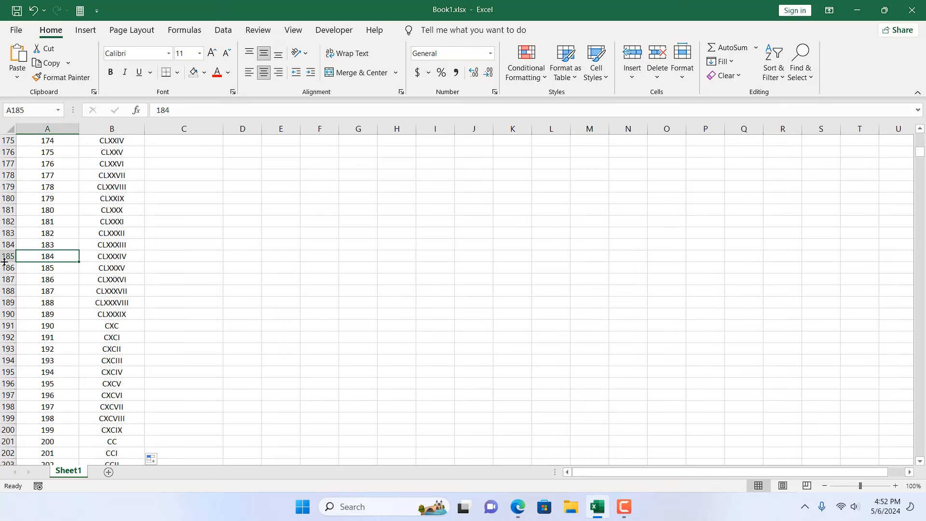
pyautogui.click(124, 257)
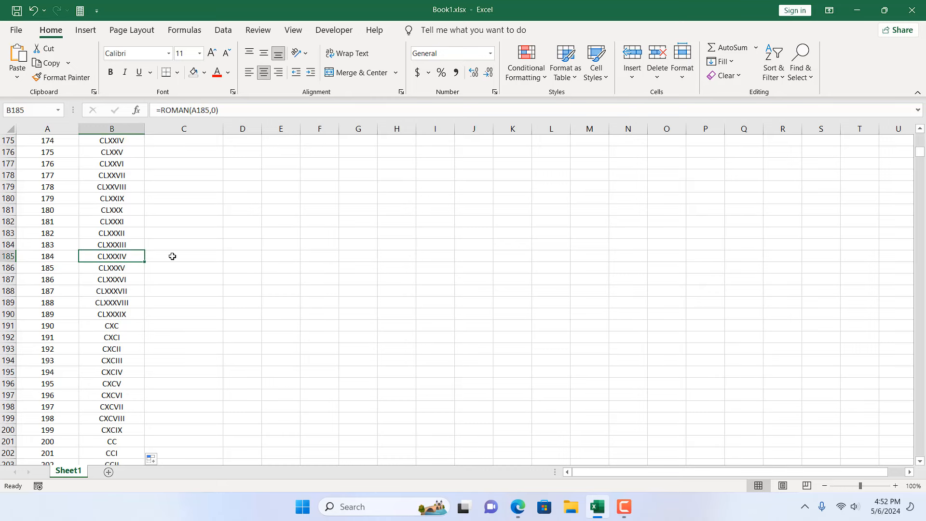
pyautogui.scroll(-17, 143, 259)
pyautogui.scroll(-18, 143, 258)
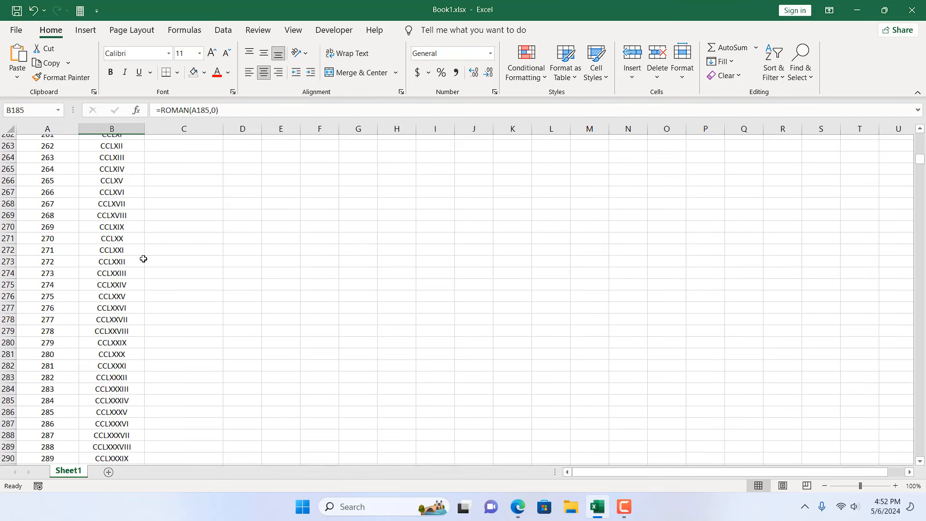
pyautogui.moveTo(918, 168); pyautogui.dragTo(924, 311)
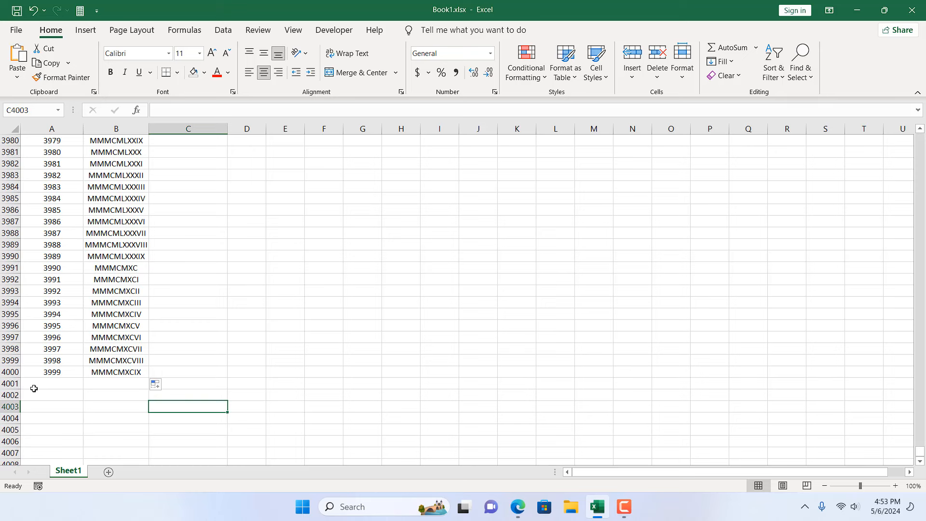
pyautogui.moveTo(36, 372); pyautogui.dragTo(91, 371)
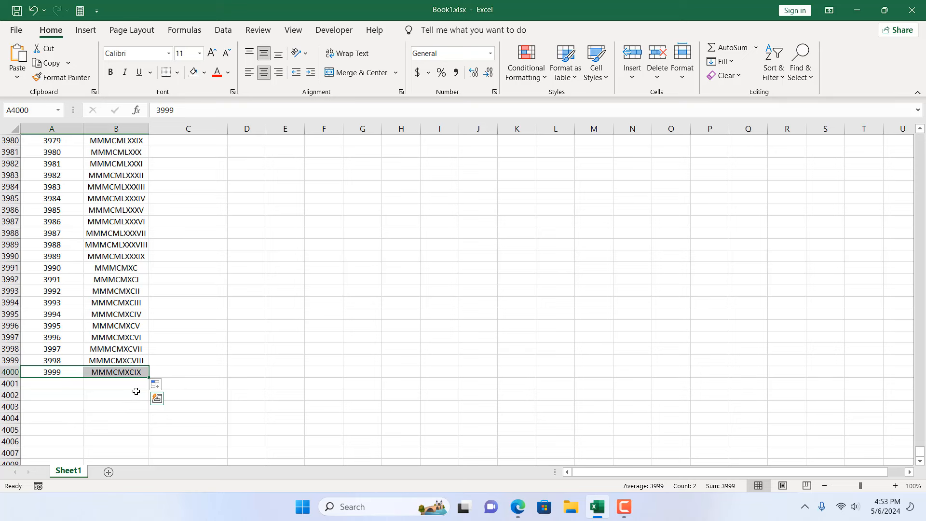
# Step: Extend the number series and its ROMAN formula by one row, so that A4001 holds 4000
pyautogui.click(102, 386)
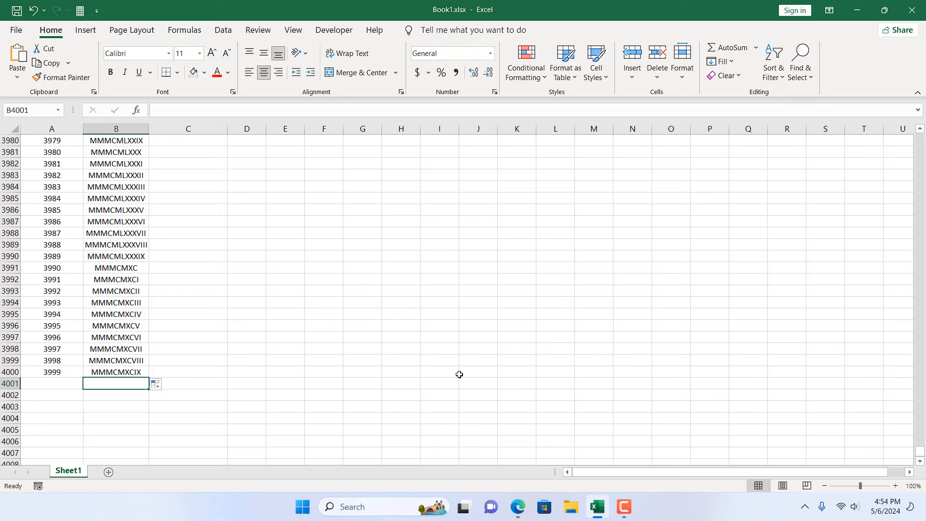
pyautogui.moveTo(60, 373); pyautogui.dragTo(148, 395)
pyautogui.click(150, 426)
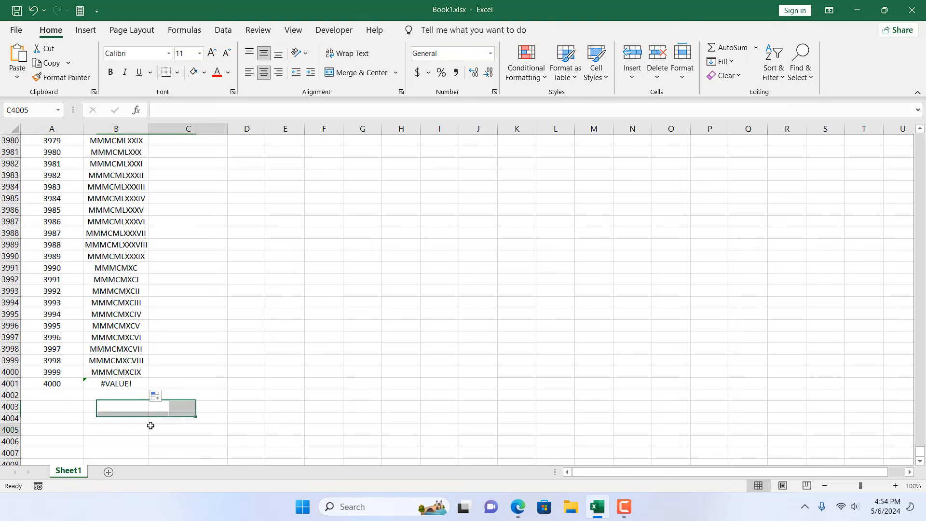
pyautogui.click(131, 385)
# Step: Enter the negative number -23 in A4002 and inspect its conversion in column B
pyautogui.click(51, 394)
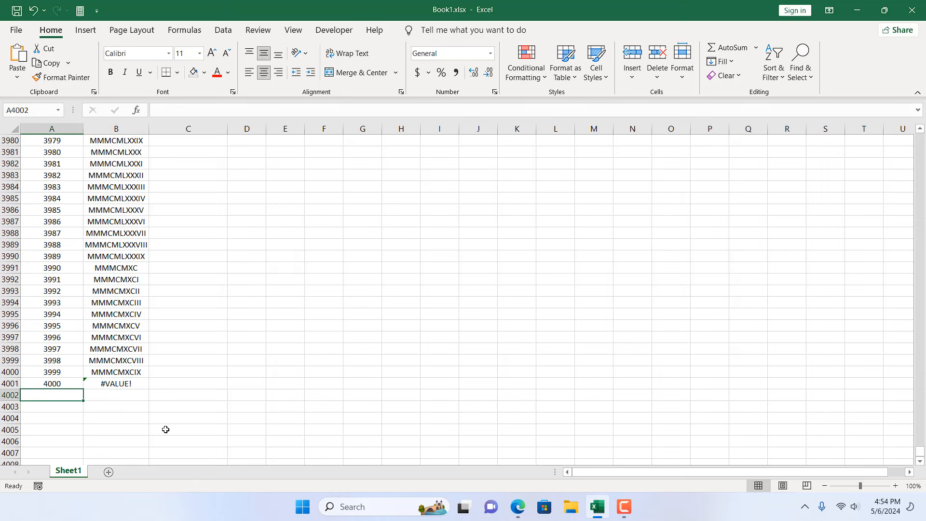
pyautogui.write('-23')
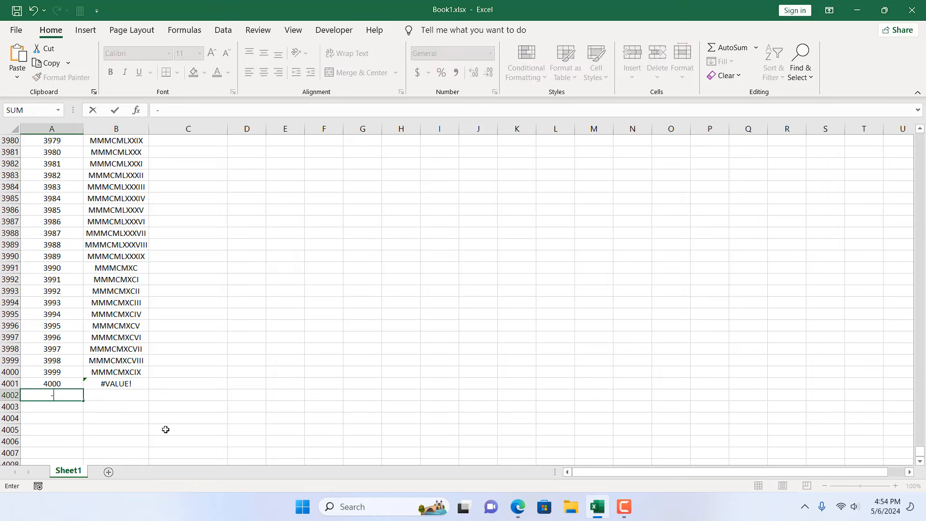
pyautogui.click(94, 416)
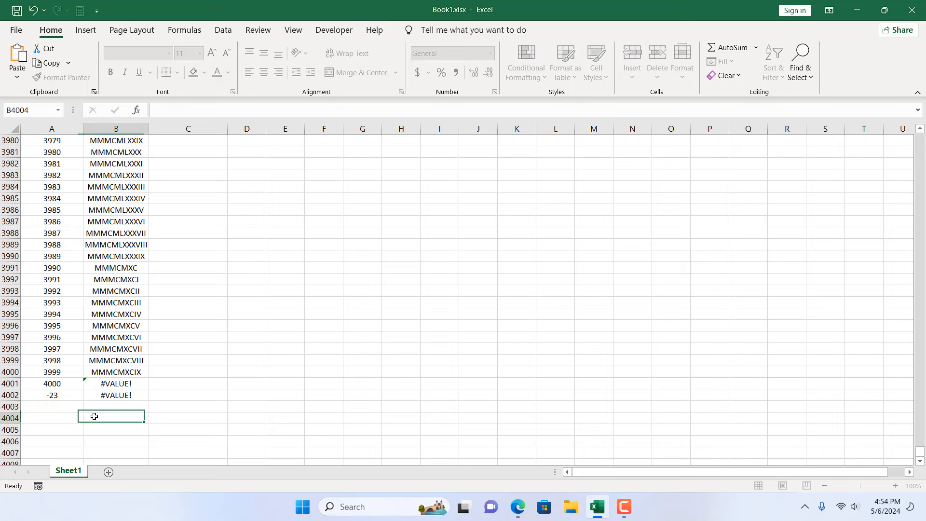
pyautogui.click(117, 395)
pyautogui.click(174, 401)
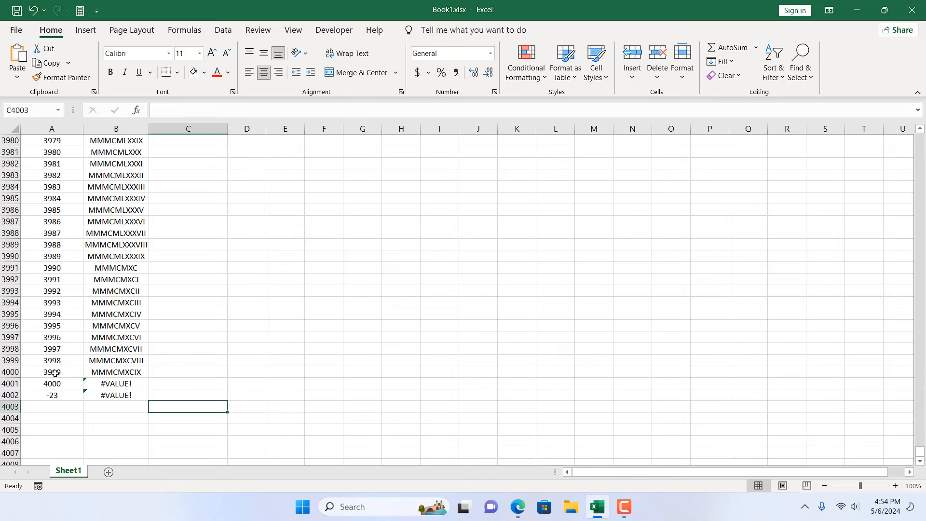
# Step: Remove the form argument from the formula in B2 so that it reads =ROMAN(A2)
pyautogui.click(110, 125)
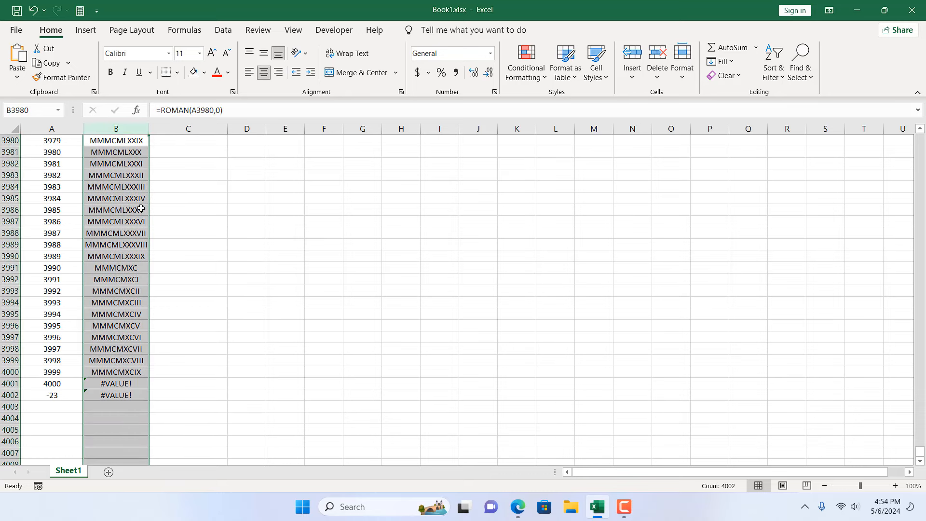
pyautogui.scroll(7, 138, 207)
pyautogui.moveTo(922, 446); pyautogui.dragTo(894, 77)
pyautogui.click(143, 154)
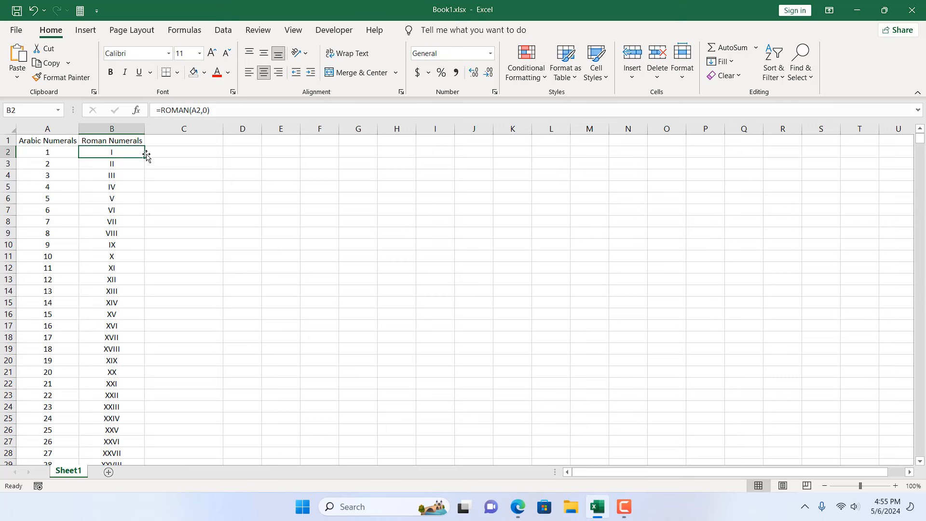
pyautogui.click(201, 111)
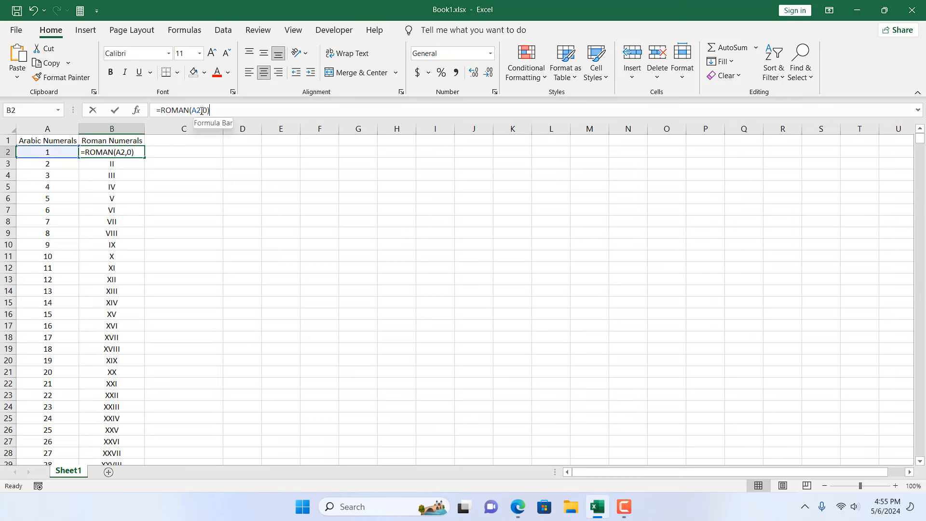
pyautogui.doubleClick(203, 111)
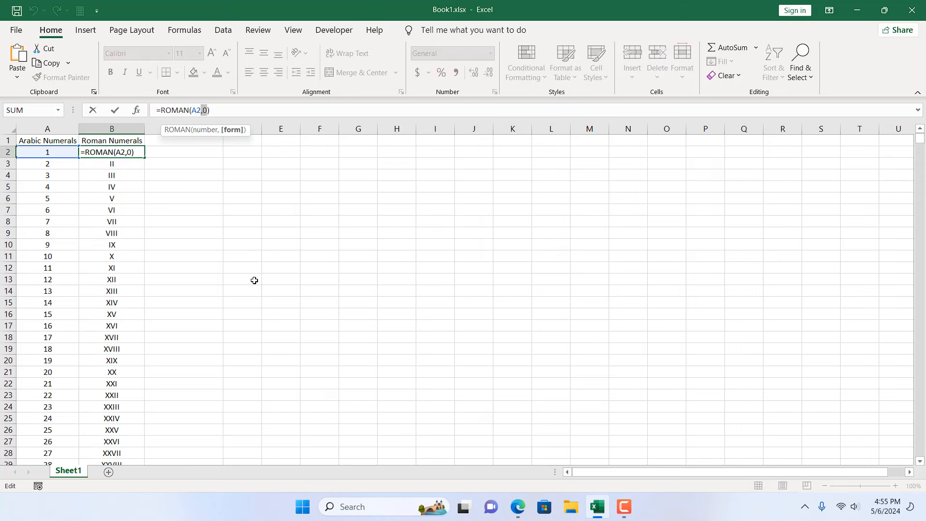
pyautogui.press('Return')
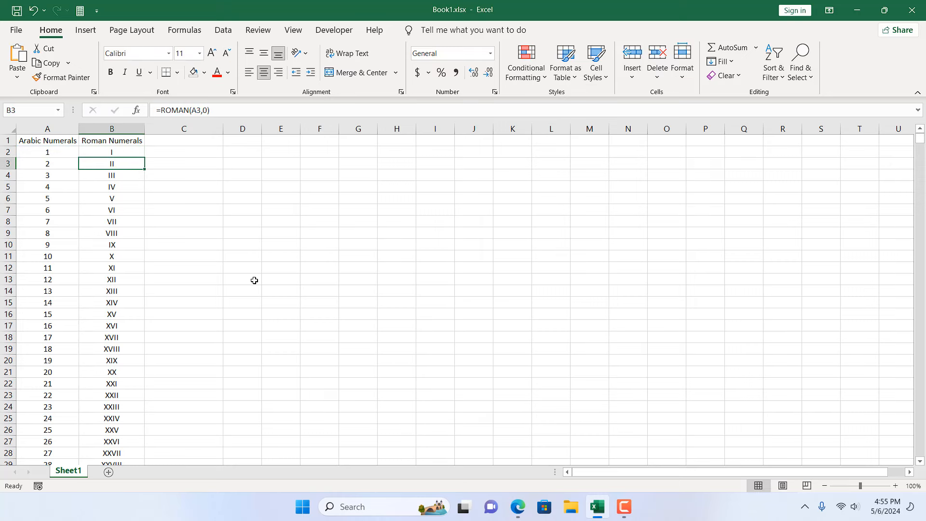
pyautogui.click(126, 150)
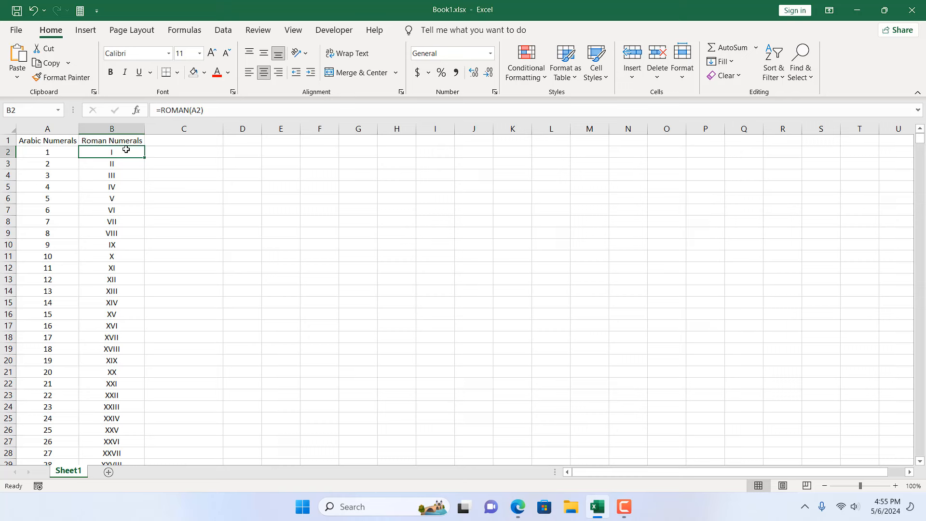